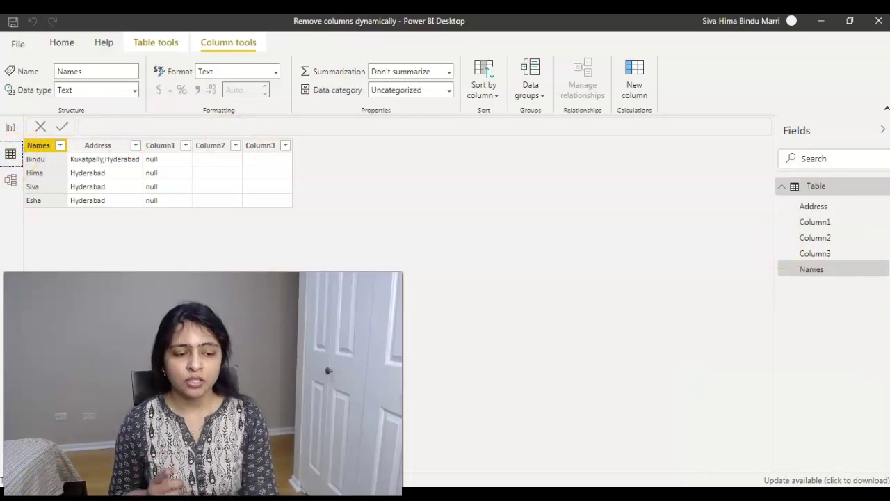
Open the Table query for editing in Power Query Editor and add a custom step after Source.
click(887, 190)
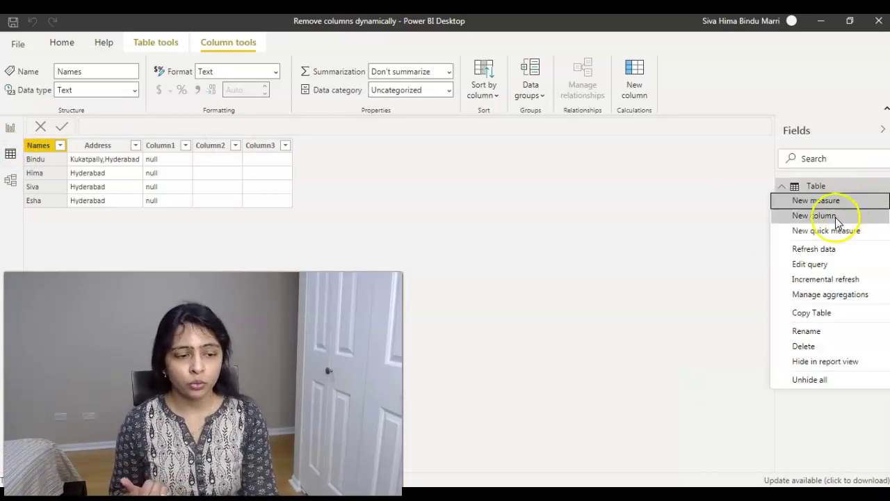
click(811, 266)
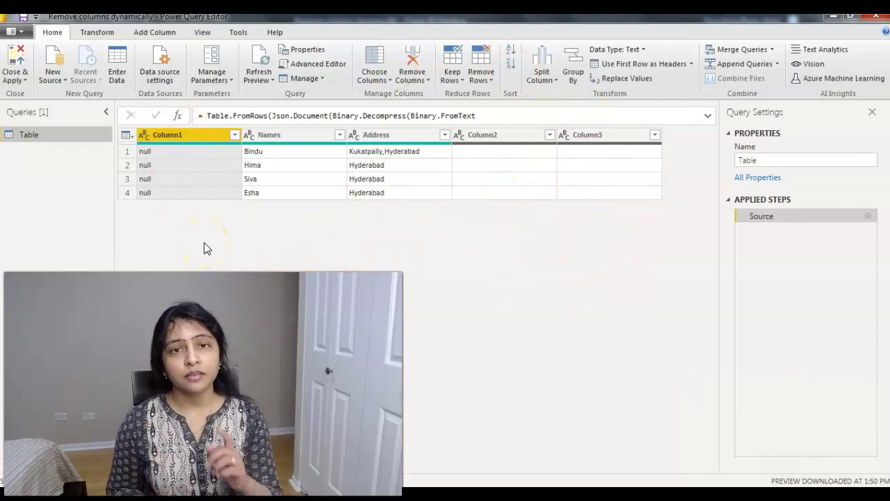
click(177, 116)
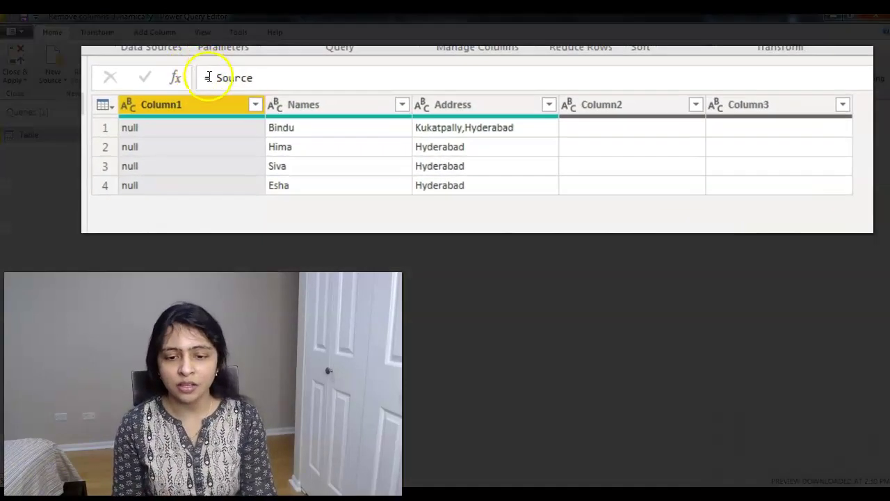
Set the new step's formula to = Table.ColumnNames(Source) to list the table's column names.
click(209, 78)
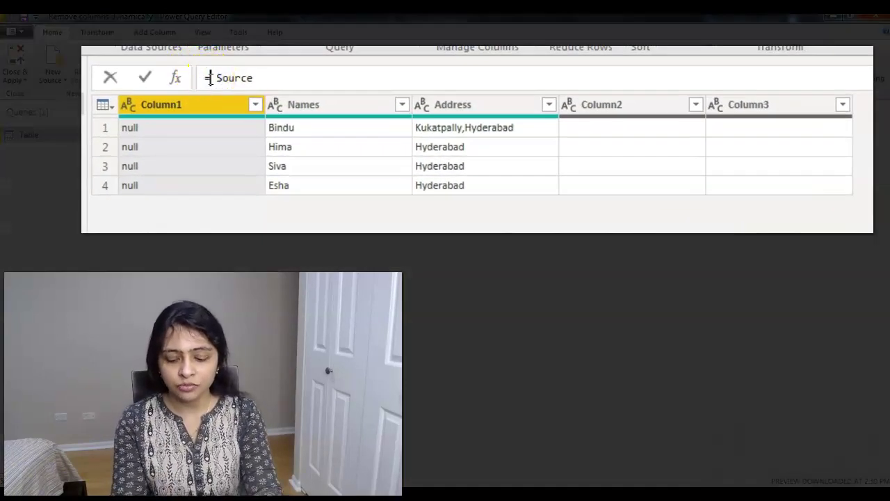
text(Table)
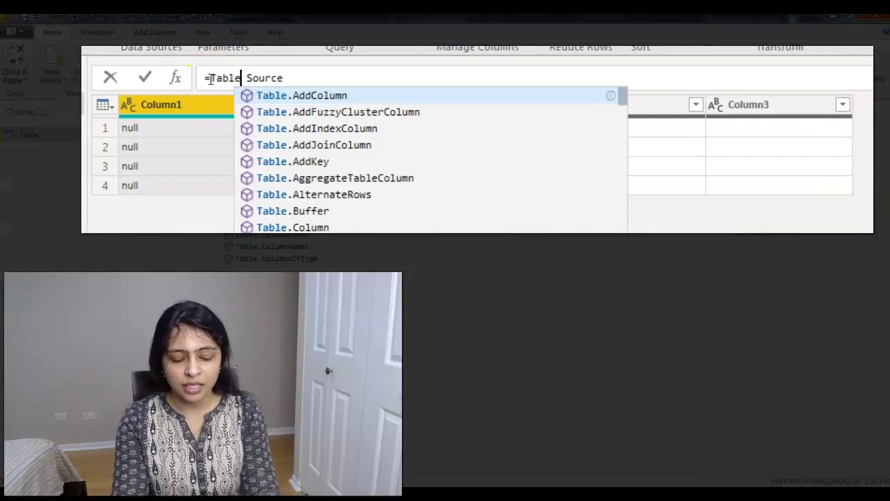
text(.Col)
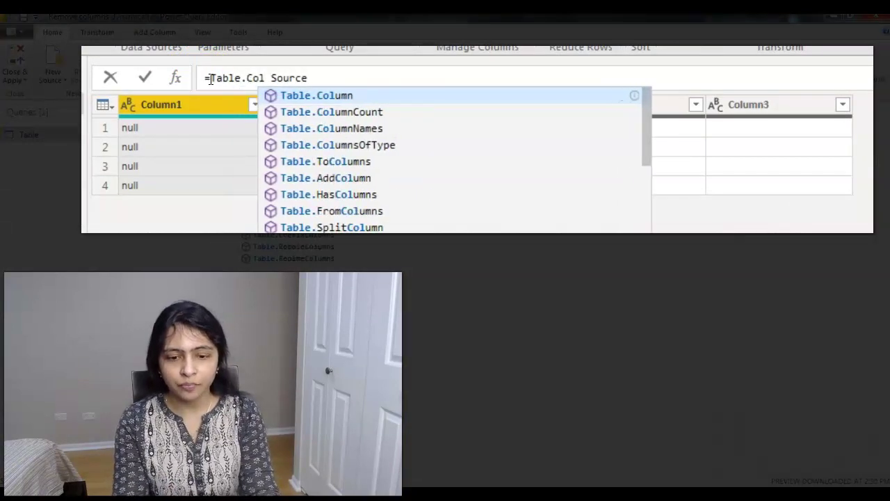
click(337, 128)
key(Return)
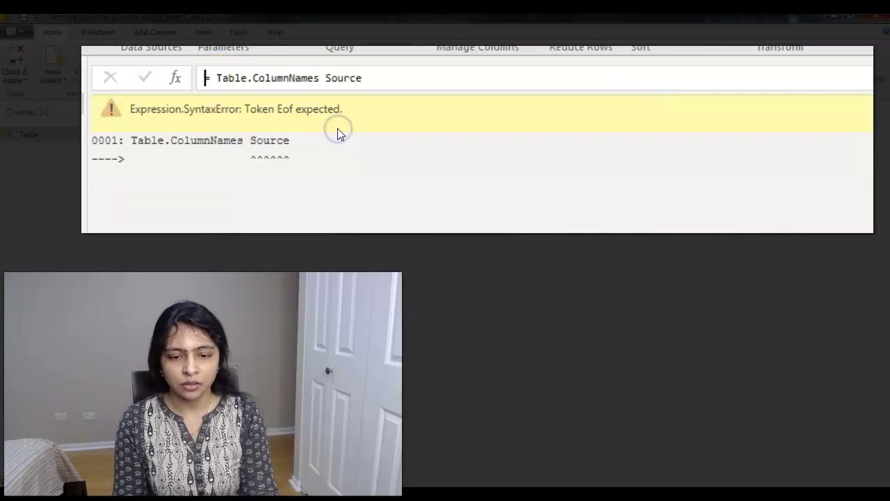
click(324, 78)
key(BackSpace)
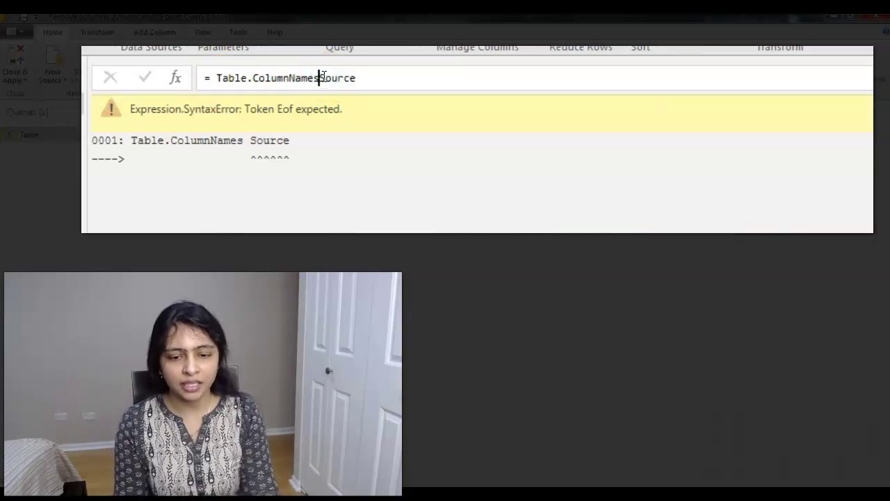
text(()
click(372, 79)
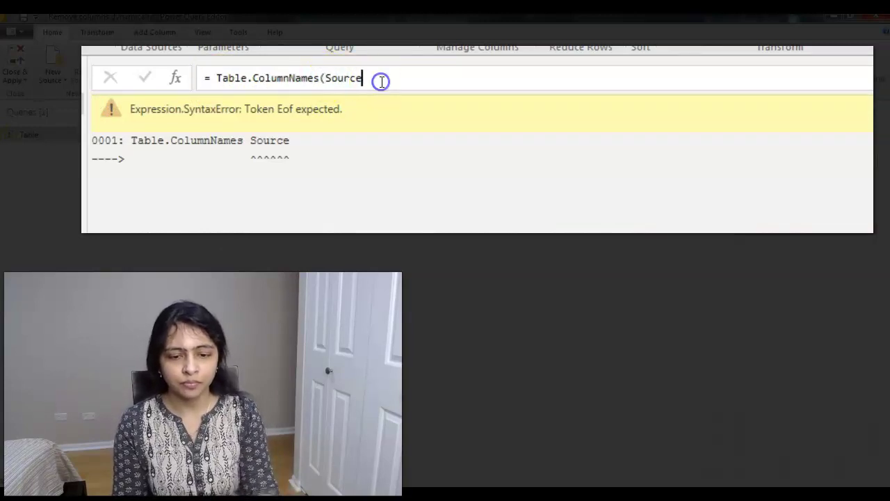
text())
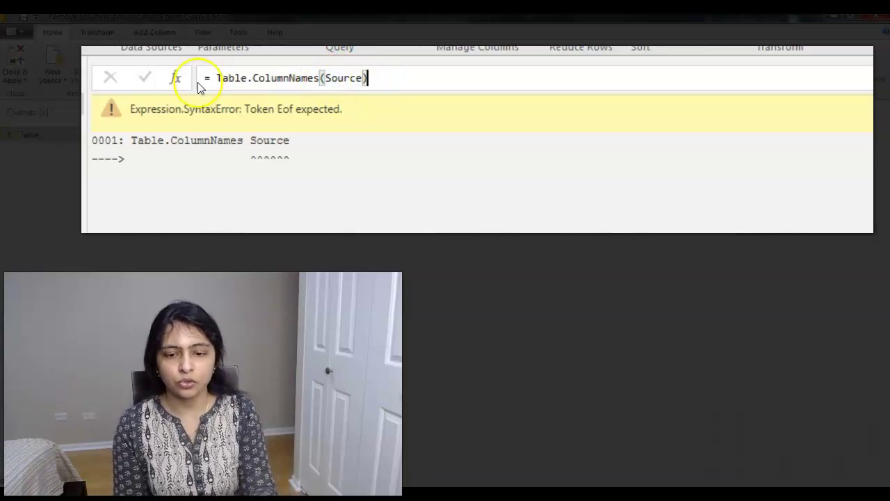
key(Return)
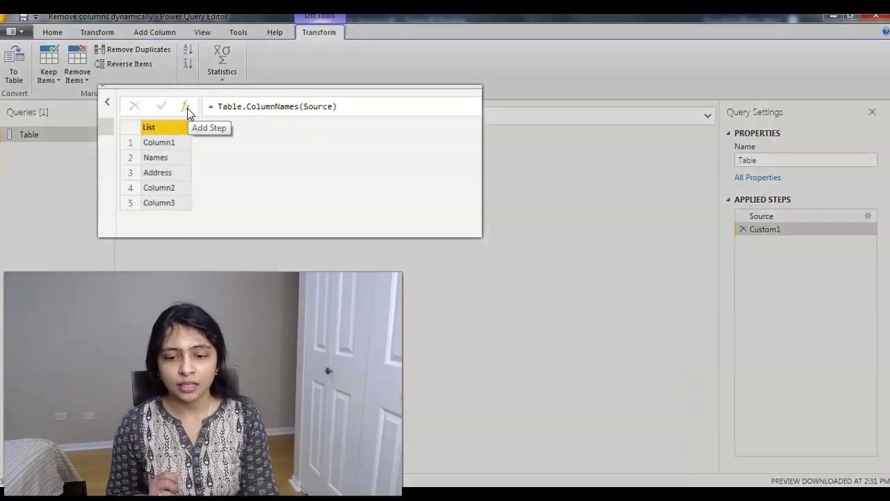
Add another step with the formula = List.FindText(Custom1,"Column") to keep only the names containing "Column".
click(178, 117)
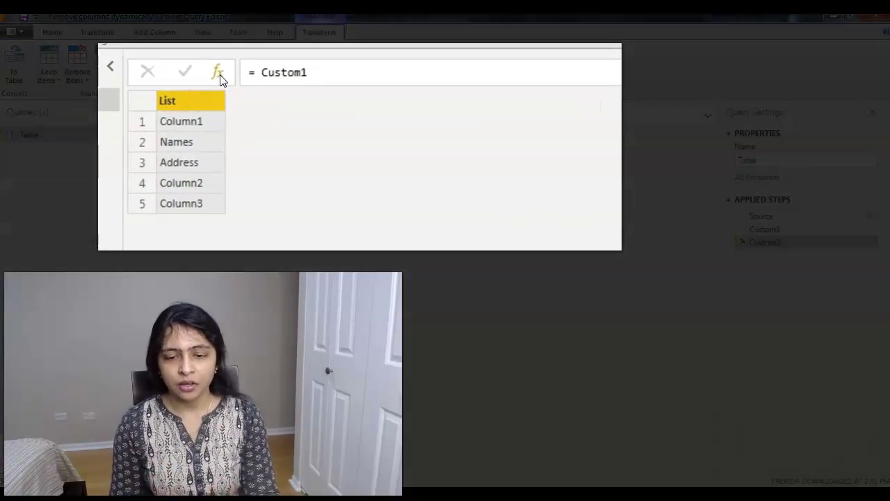
click(262, 73)
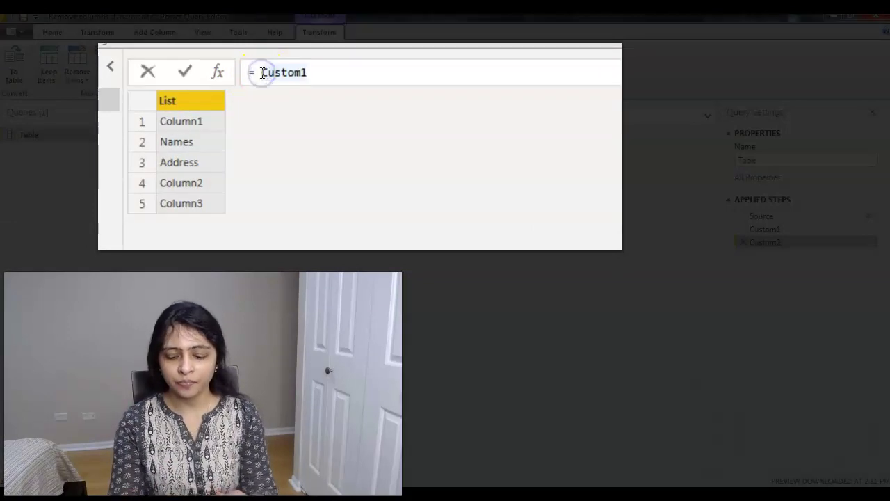
text(List)
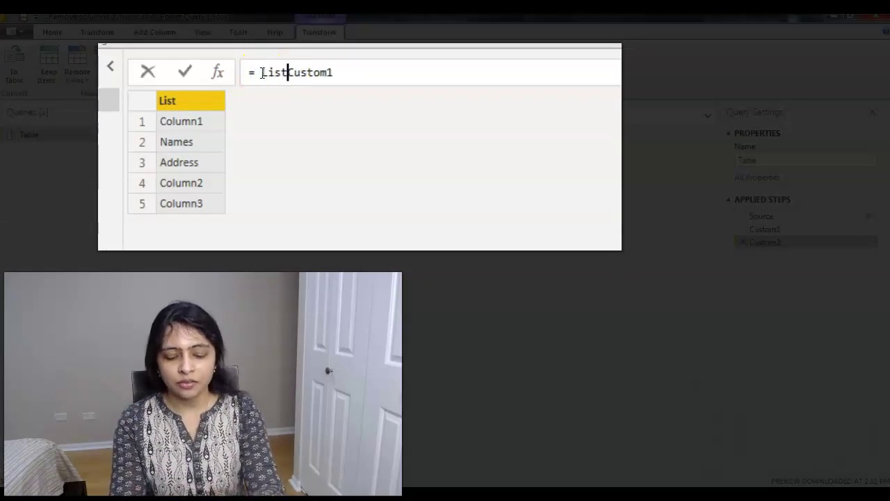
text(.)
scroll(357, 208, down, 4)
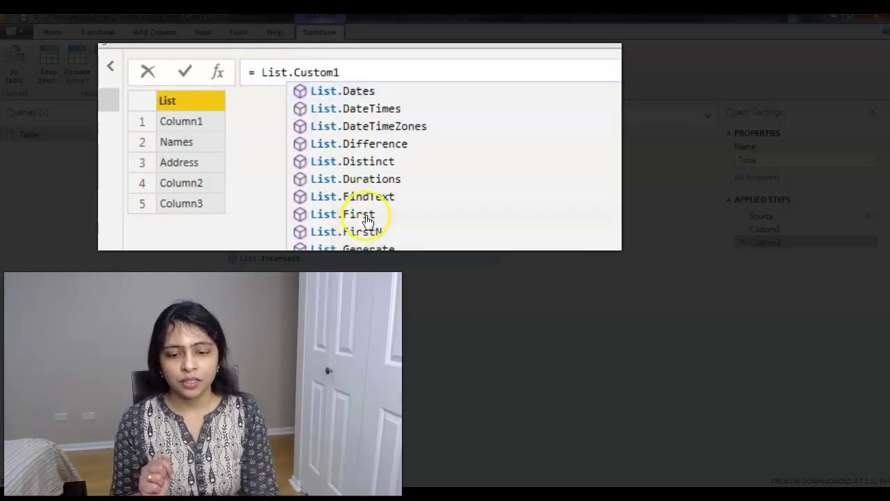
click(369, 197)
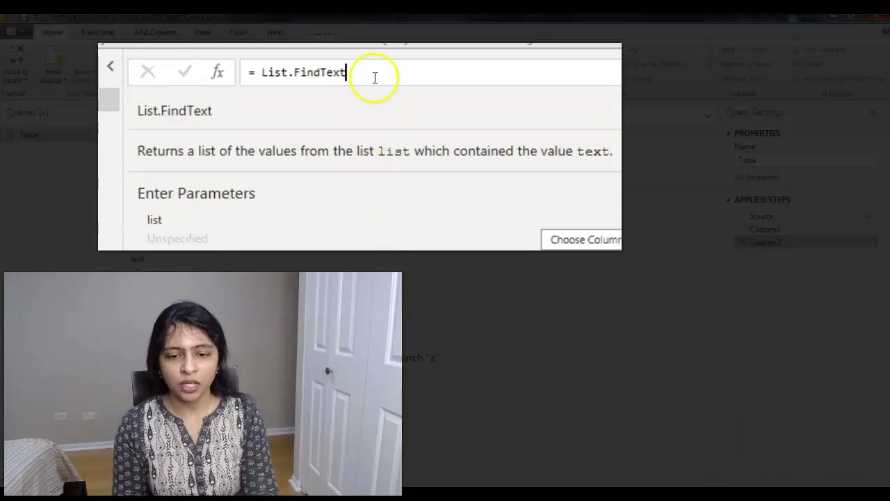
text(()
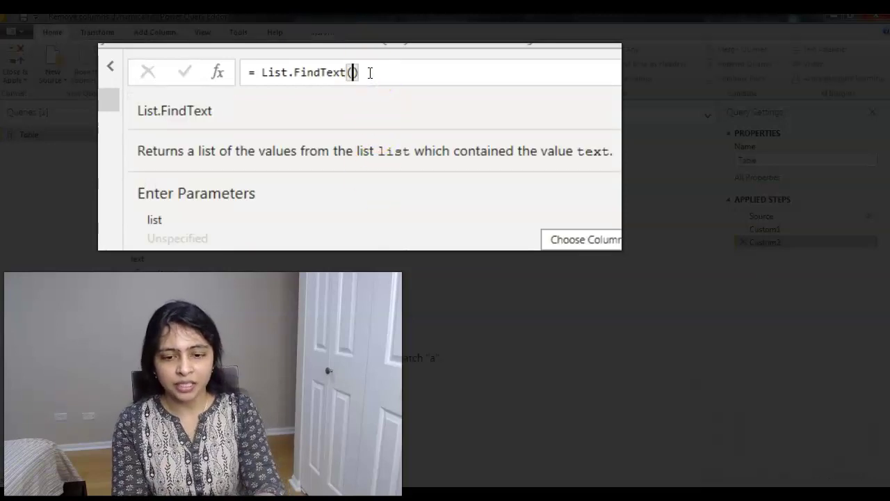
text(C)
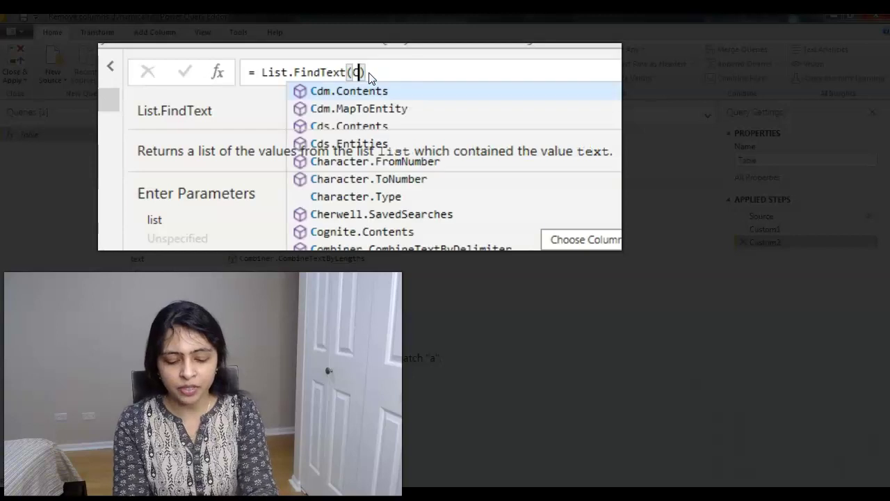
text(ustom1)
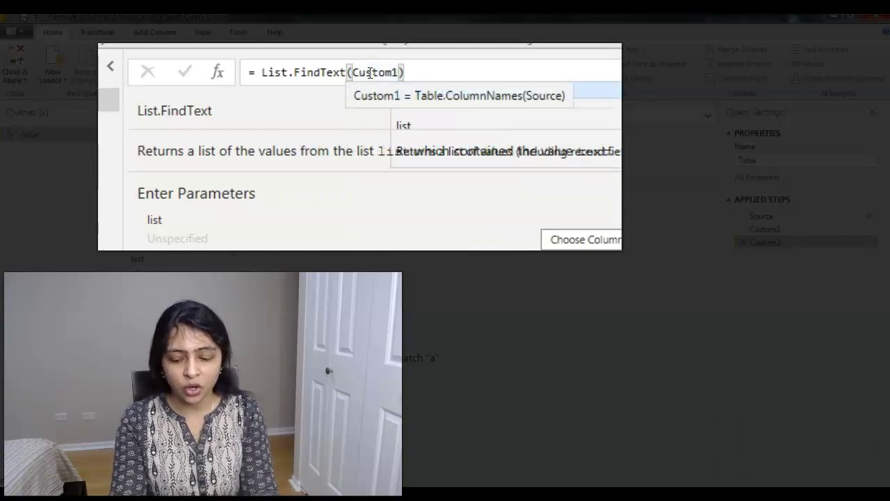
text(,")
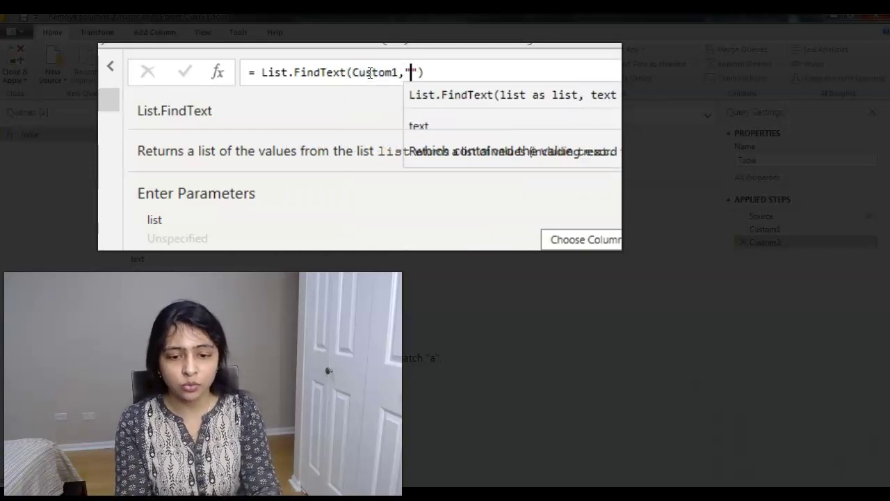
text(Column)
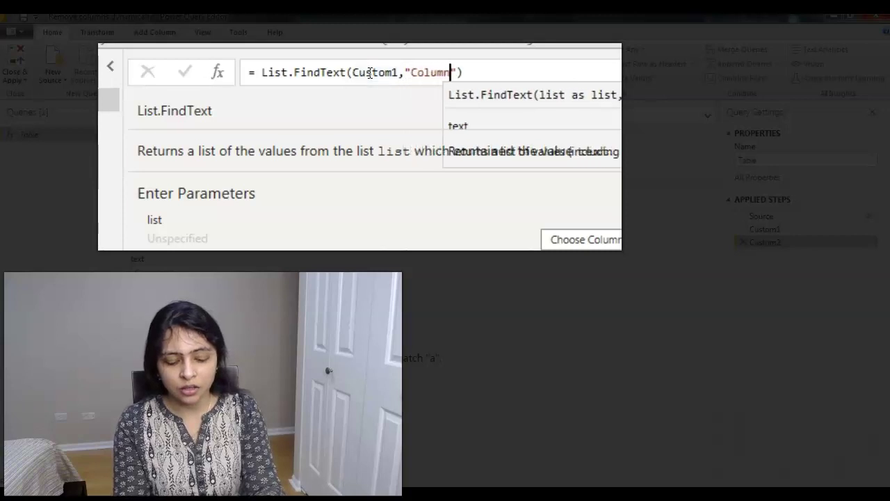
click(565, 66)
click(184, 72)
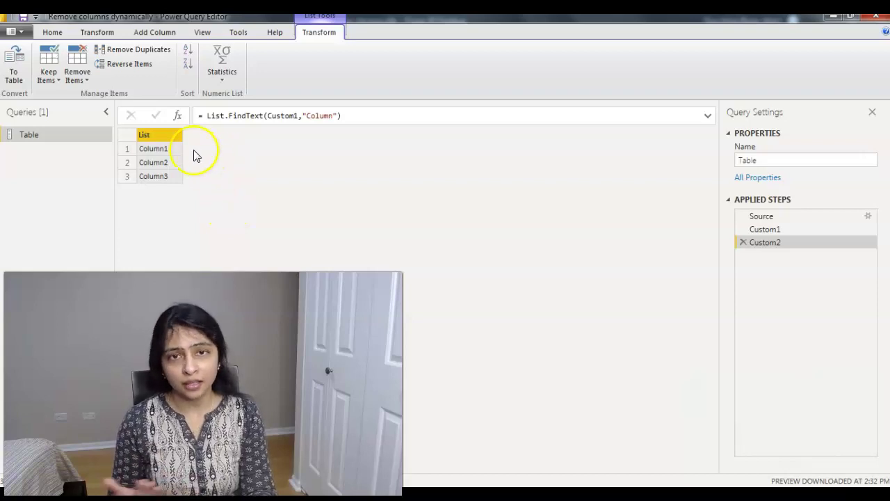
Add a step with the formula = Table.RemoveColumns(Source,Custom2) and compare its result with the Source step.
click(178, 118)
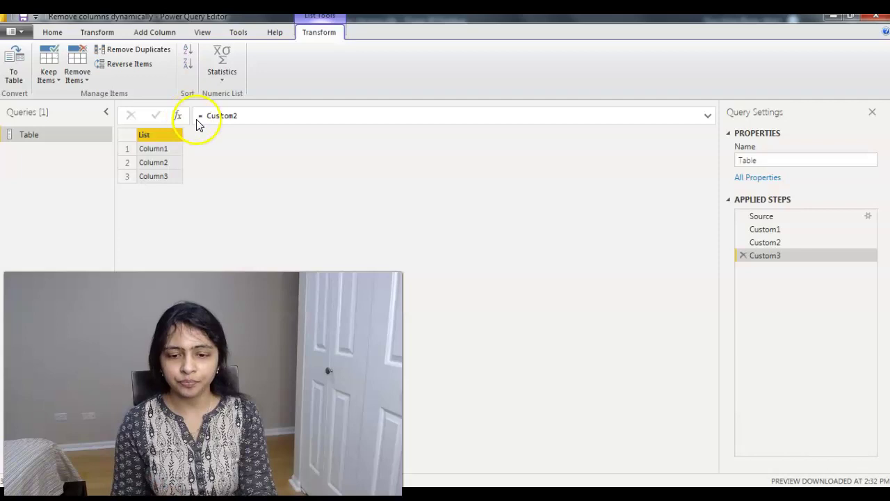
double_click(206, 119)
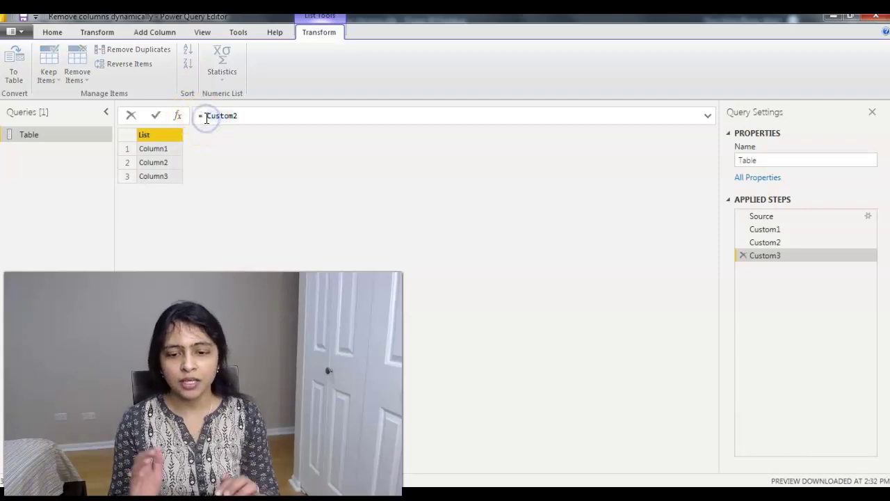
text(Table.R)
text(emove)
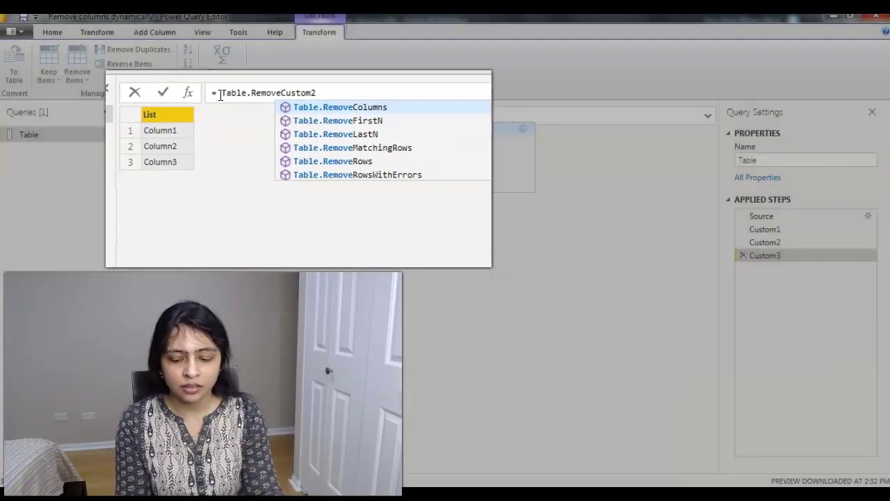
key(Tab)
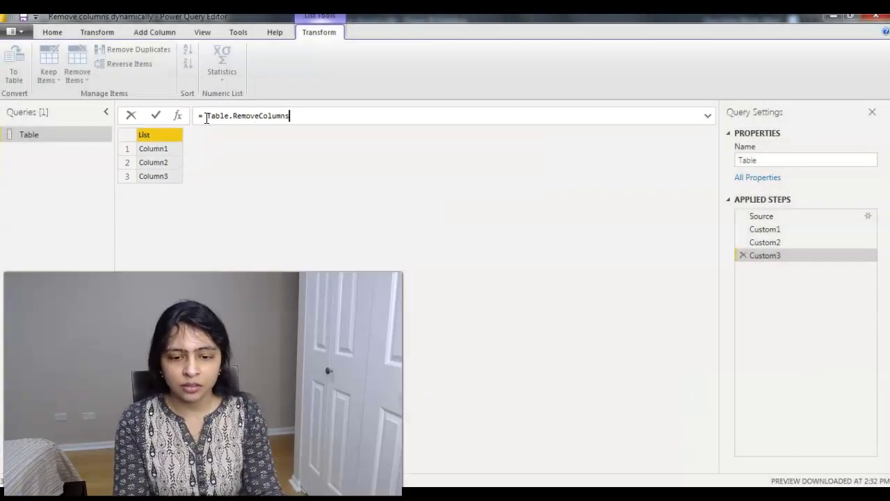
text(()
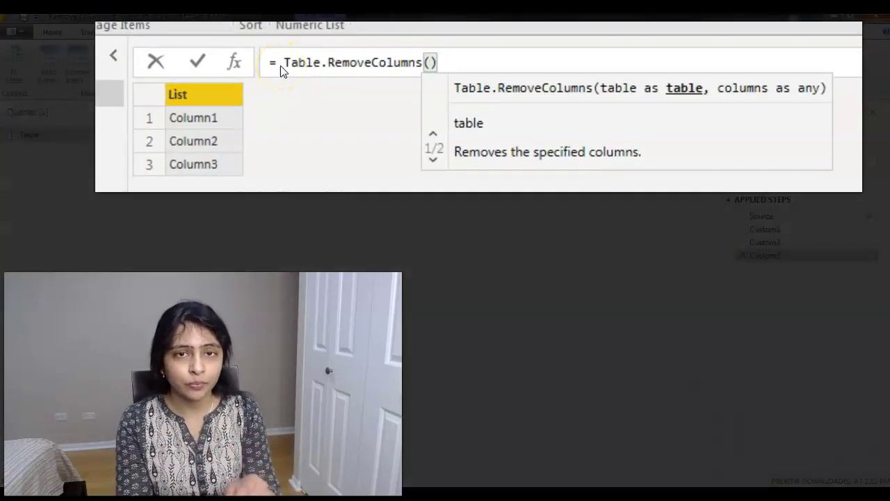
text(S)
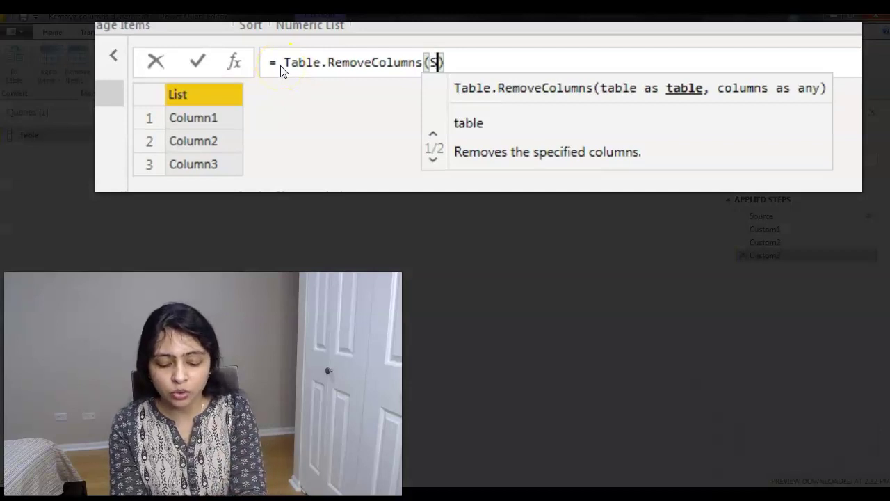
text(ource)
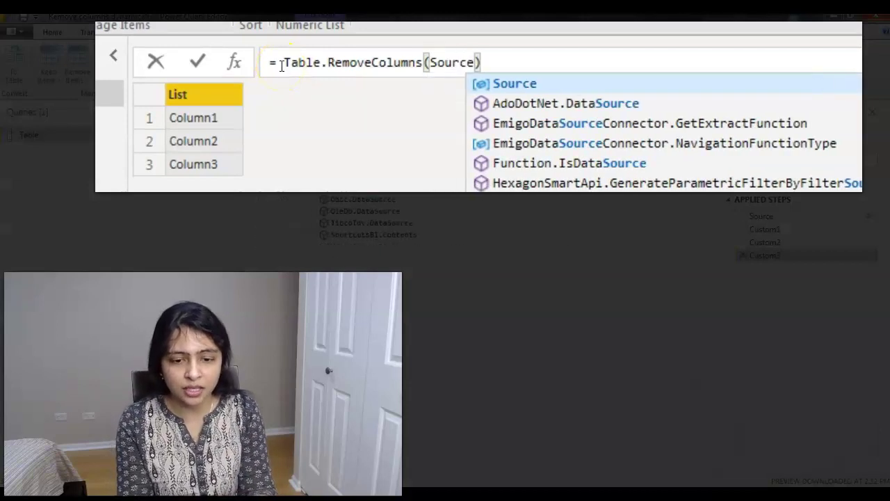
key(Escape)
text(,)
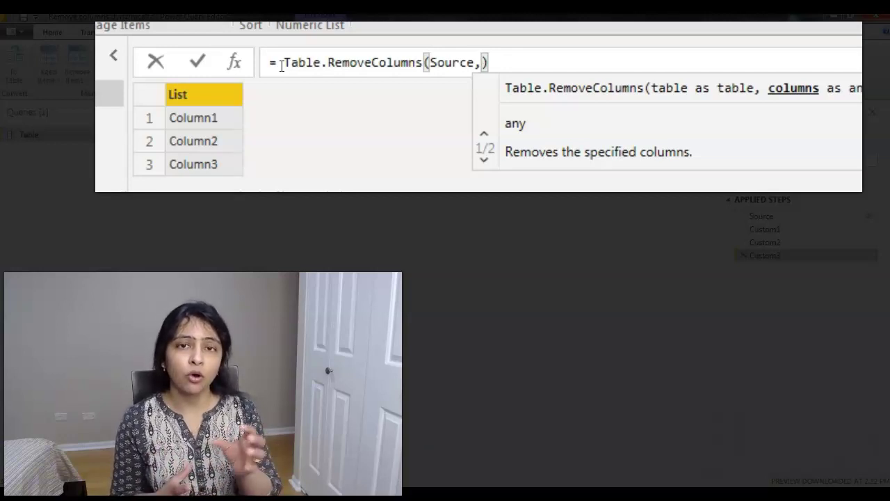
text(Cus)
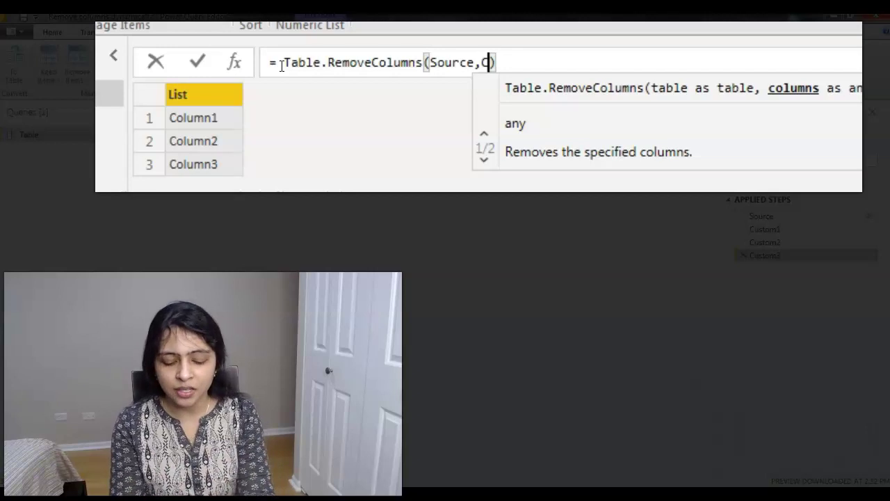
text(tom2)
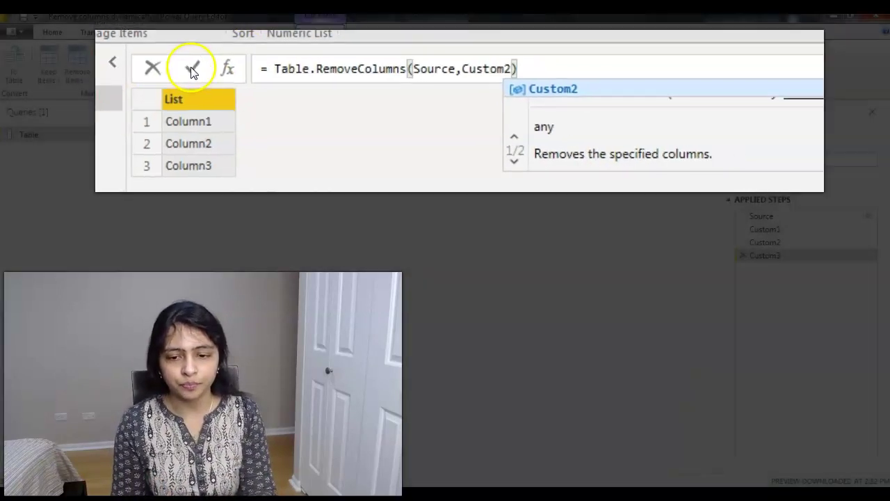
click(198, 62)
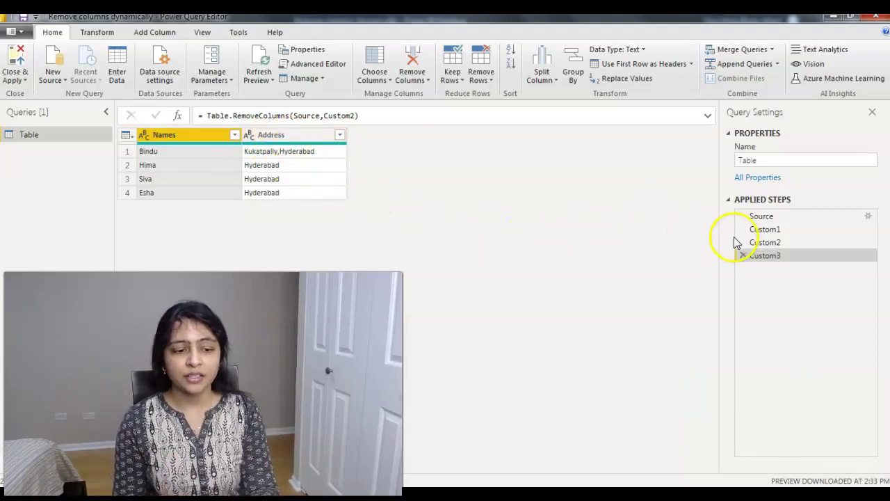
click(769, 218)
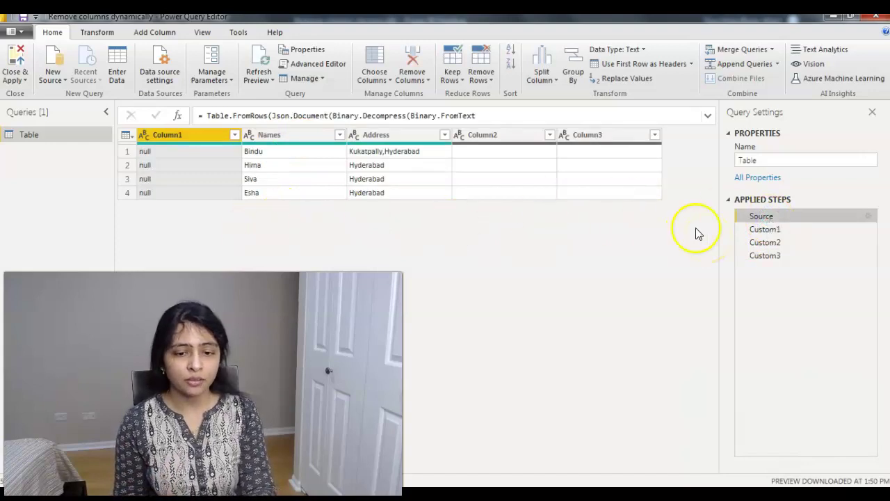
click(778, 257)
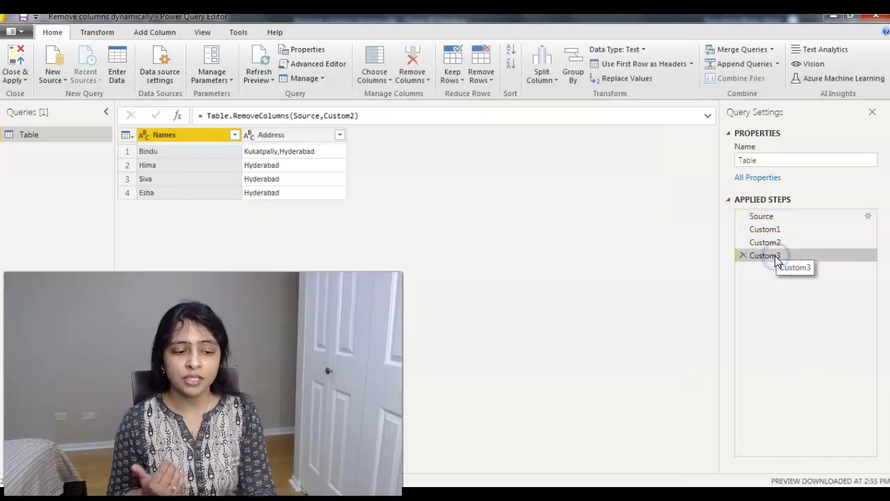